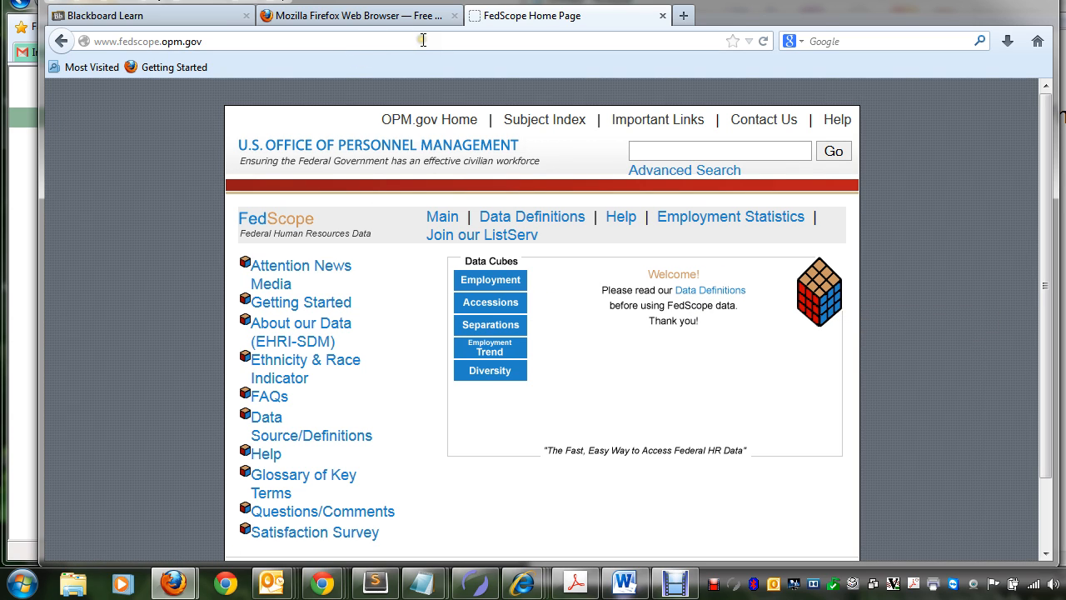
Step: Highlight the Firefox download address in the Notepad note, and close the note without saving
click(1062, 223)
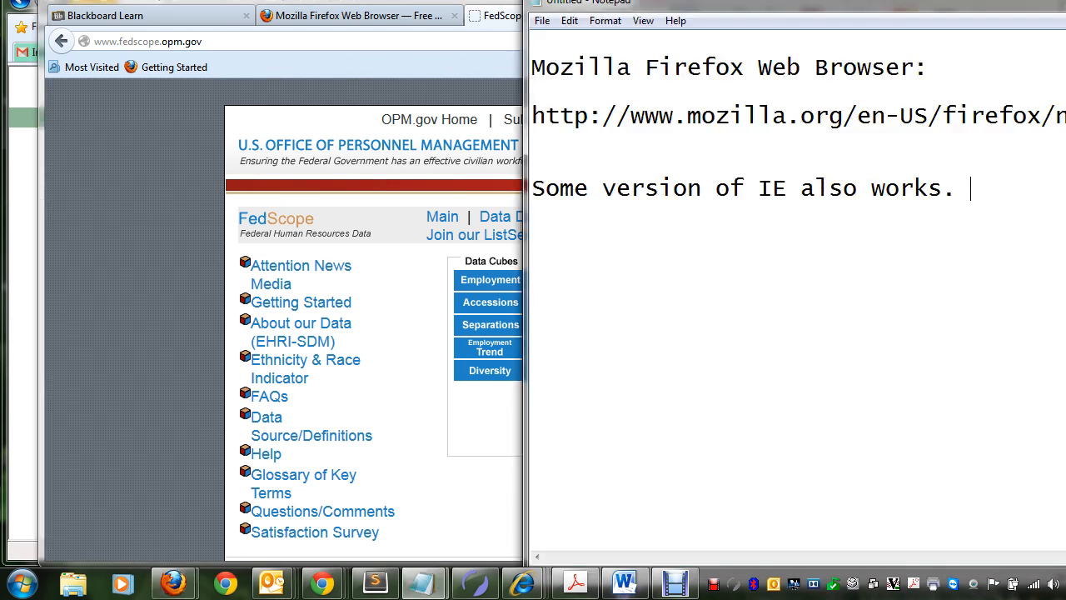
drag(892, 3, 597, 7)
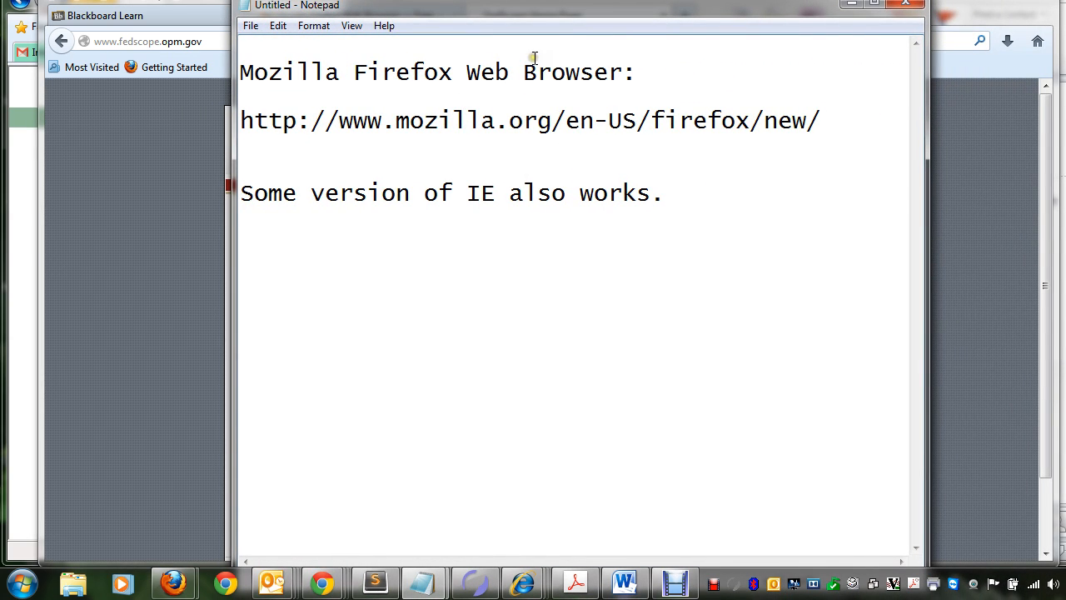
drag(240, 121, 836, 115)
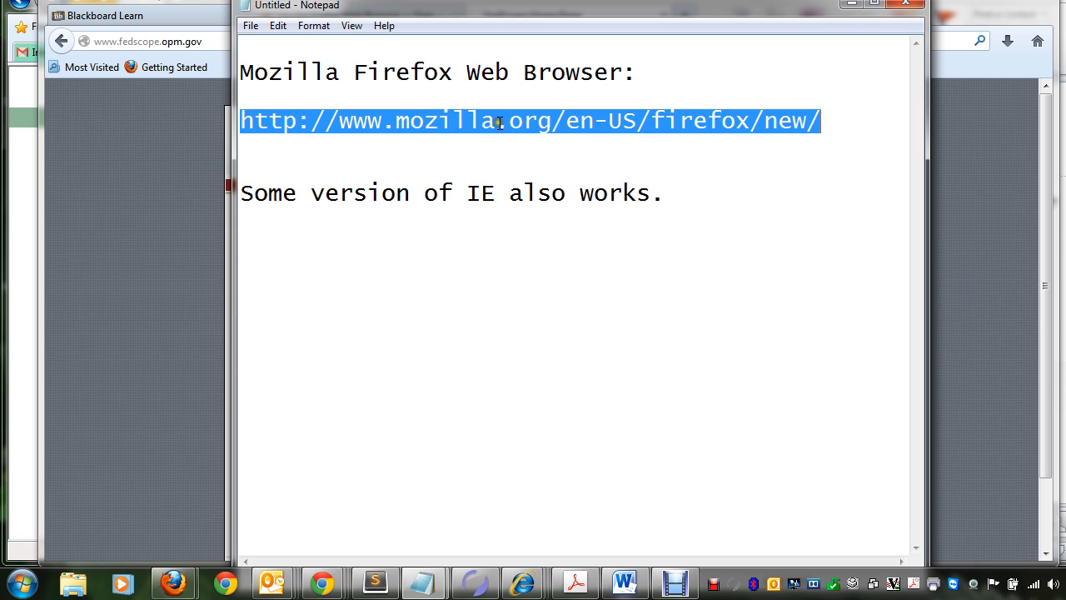
drag(429, 6, 530, 7)
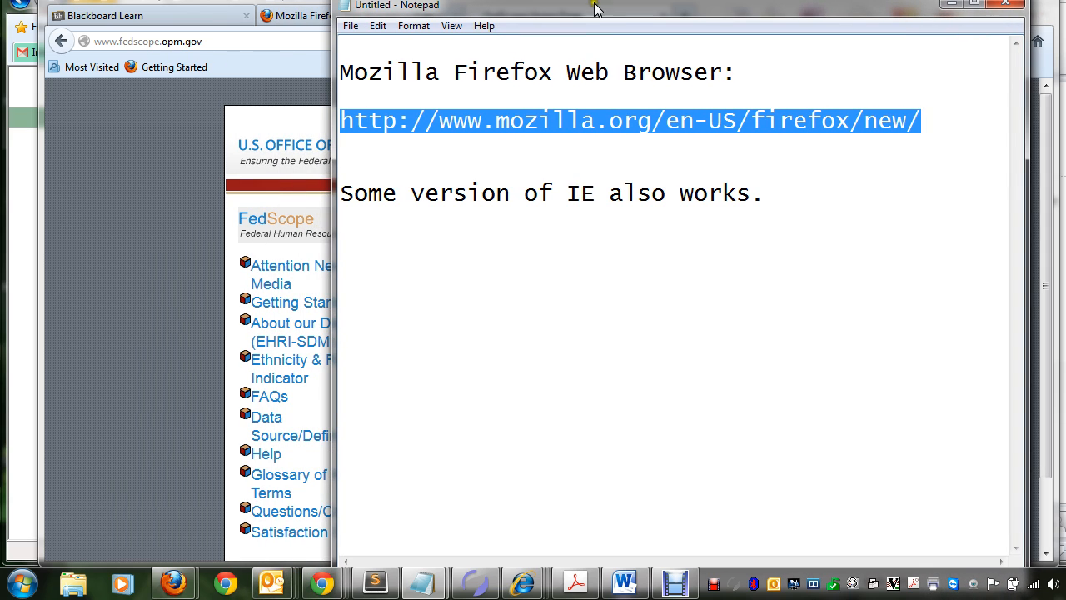
click(1011, 4)
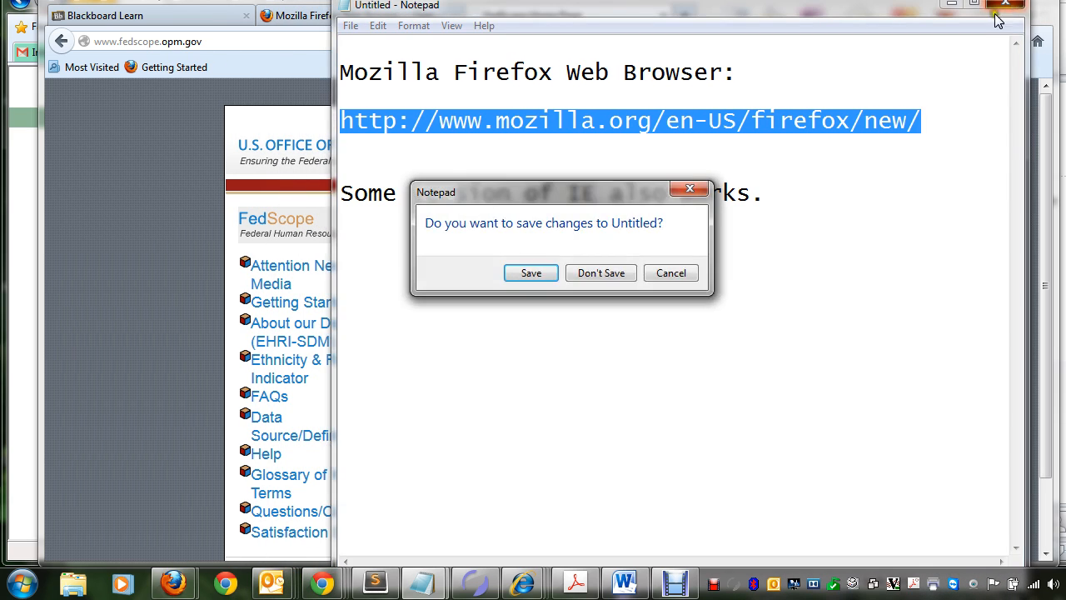
click(600, 273)
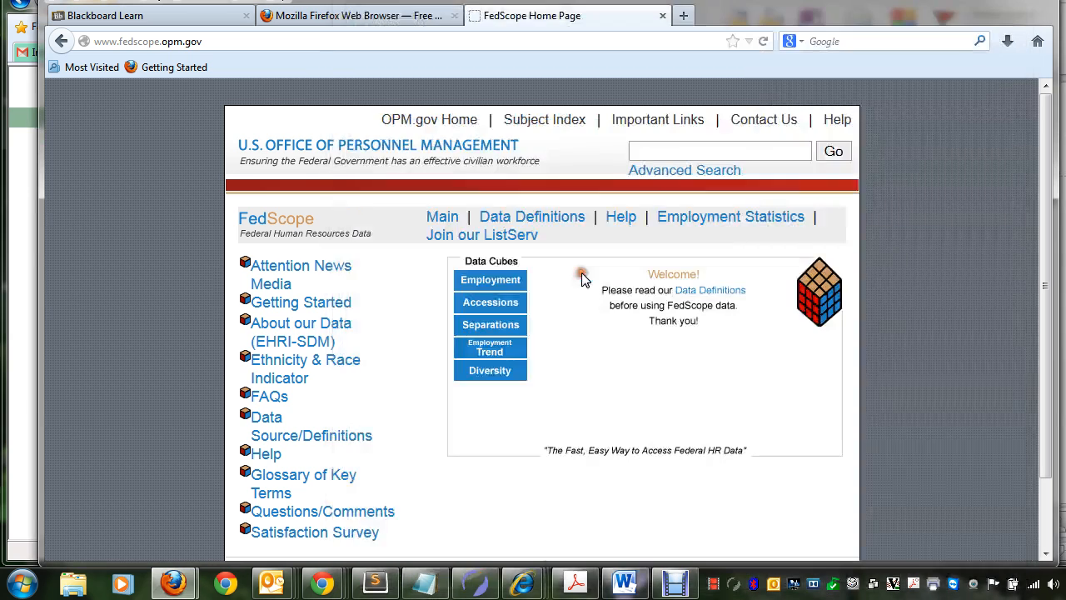
Step: Look over the Firefox download page and return to the FedScope home page
click(380, 20)
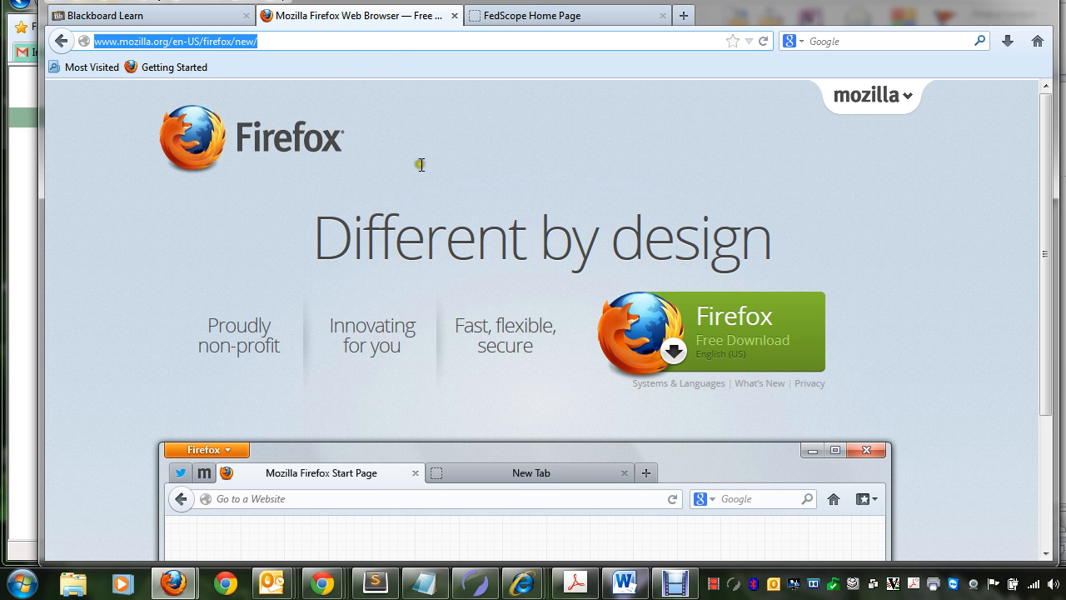
scroll(475, 239, down, 2)
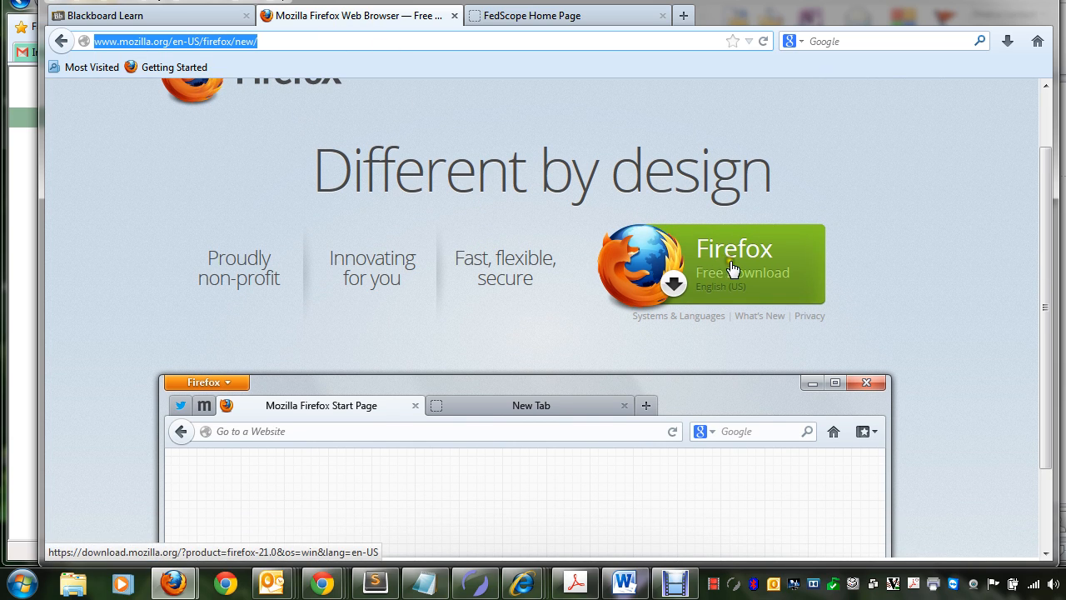
click(517, 10)
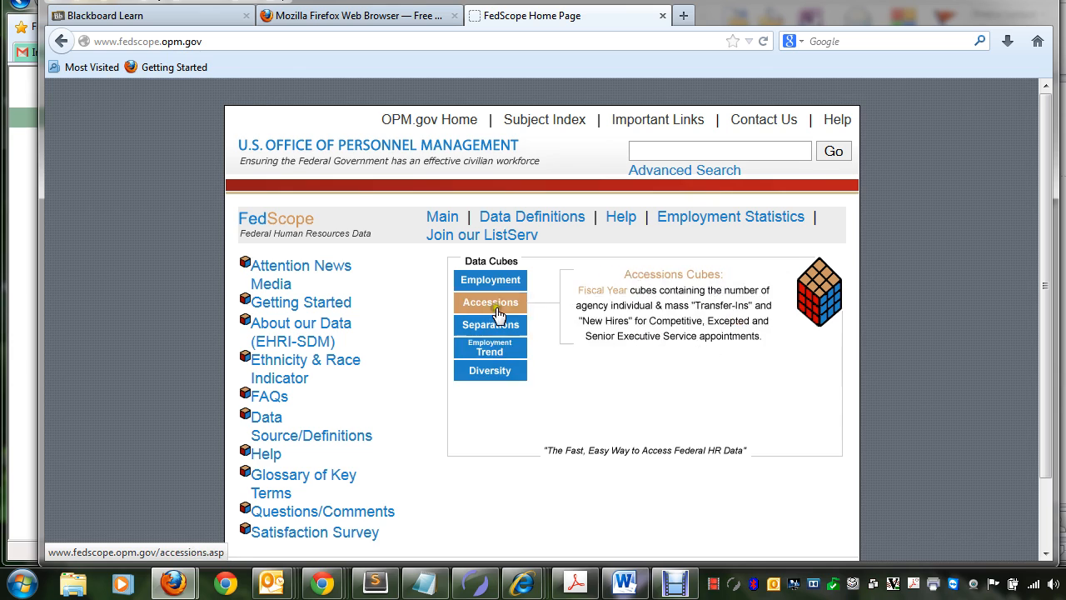
Step: Open the Year-to-Year cube for the latest 5 years from FedScope's Employment Trend data cubes
click(516, 394)
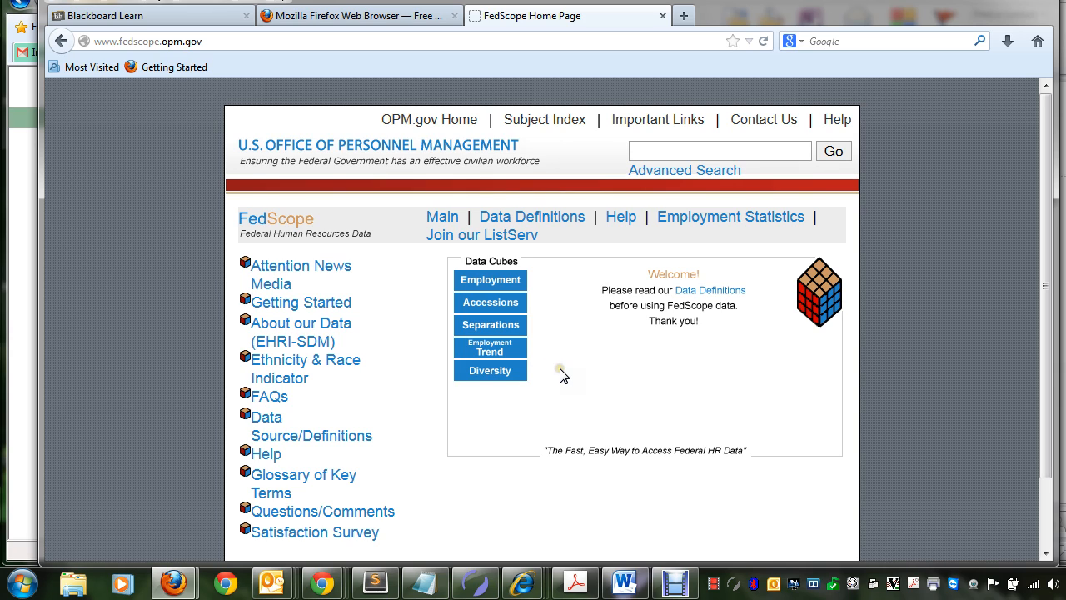
click(455, 433)
click(491, 352)
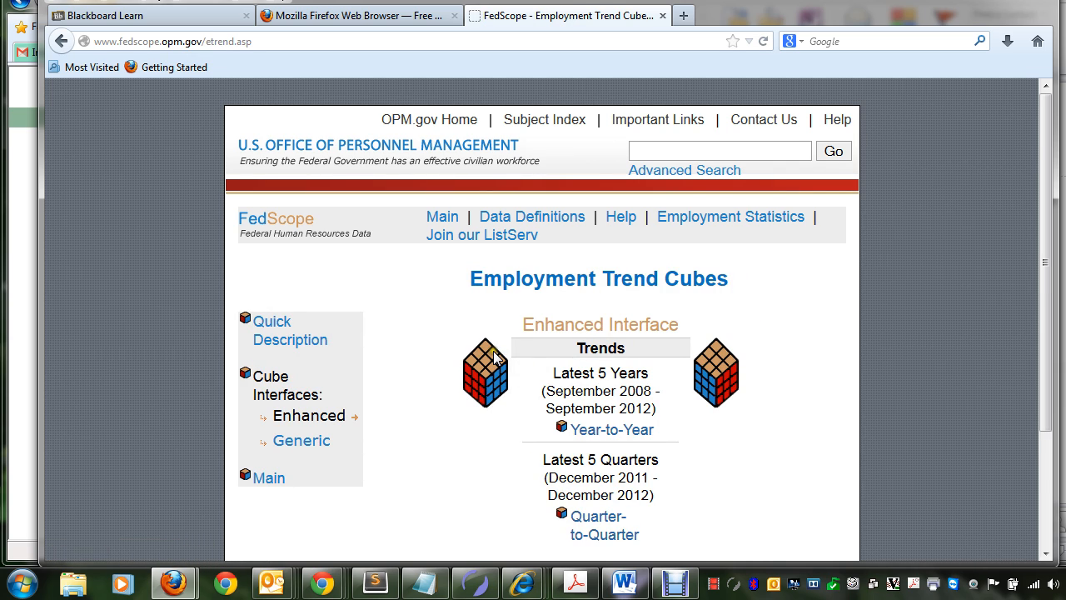
scroll(512, 352, down, 2)
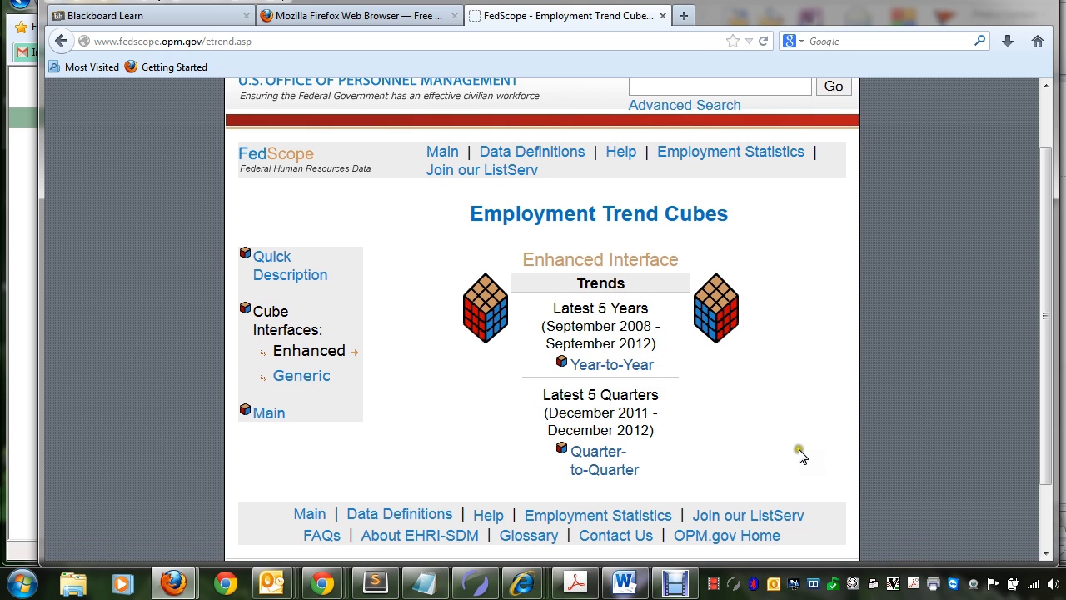
click(598, 366)
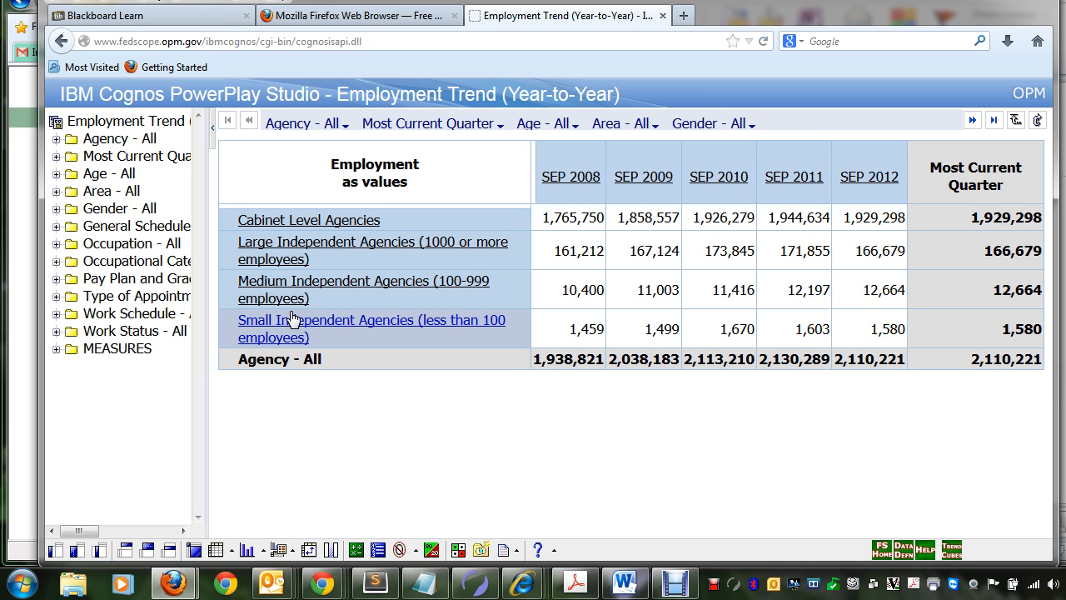
Step: Drill down through Large Independent Agencies (1000 or more employees) to EP-Environmental Protection Agency
click(308, 242)
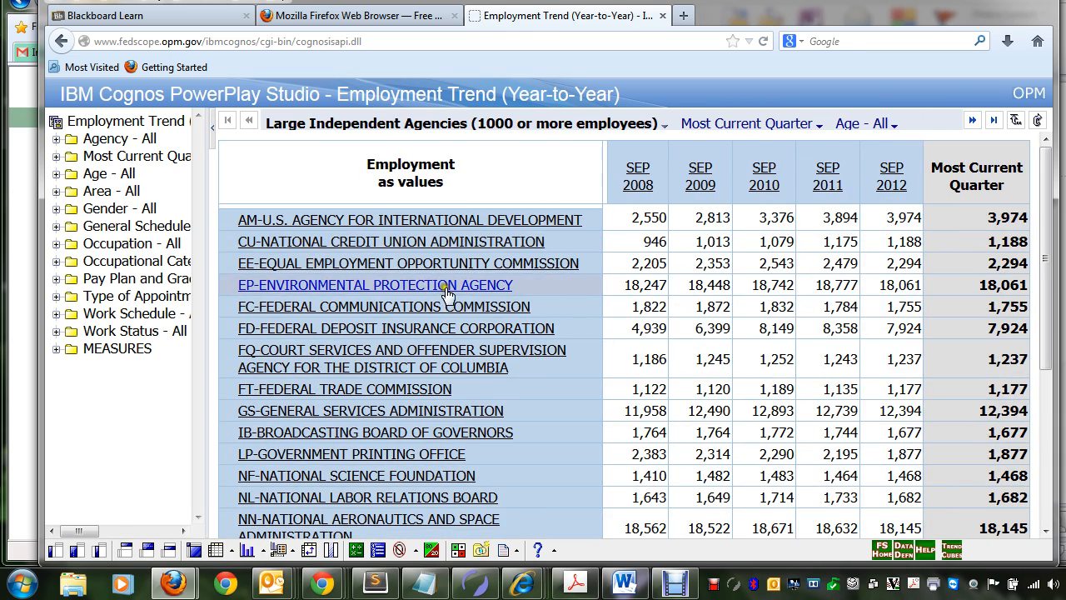
scroll(458, 308, down, 3)
scroll(456, 306, down, 3)
scroll(457, 306, up, 6)
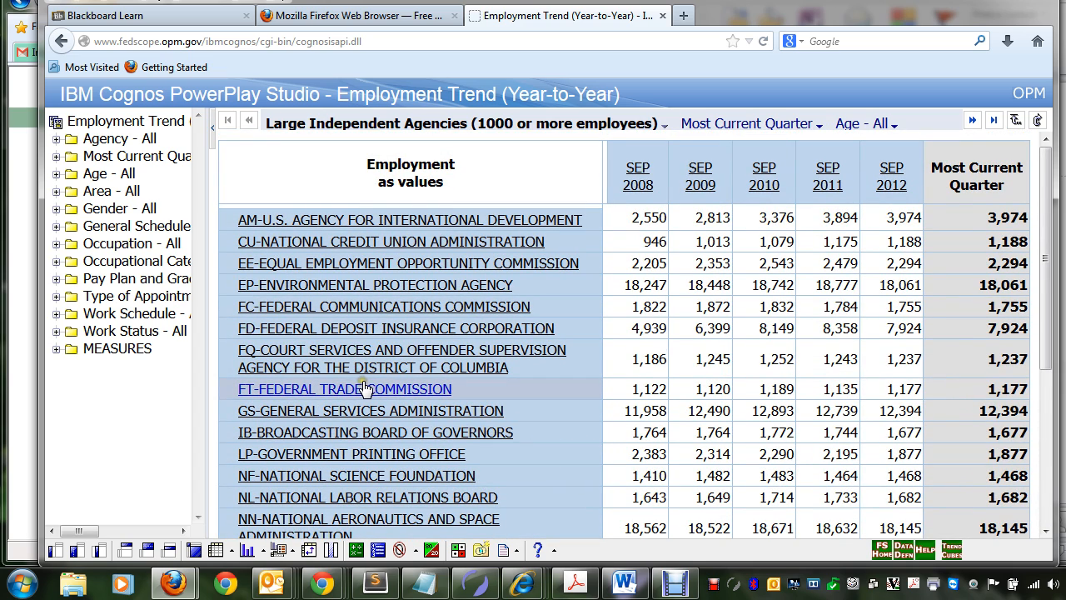
click(428, 285)
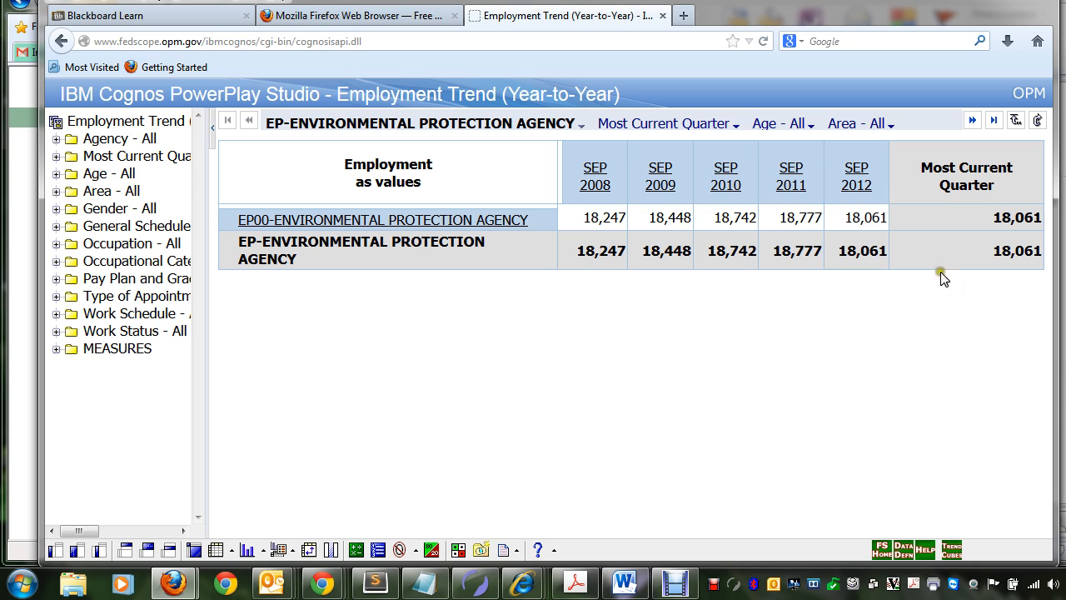
Step: Display the agency's employment as a chart and replace its columns with the Age - All dimension
click(247, 550)
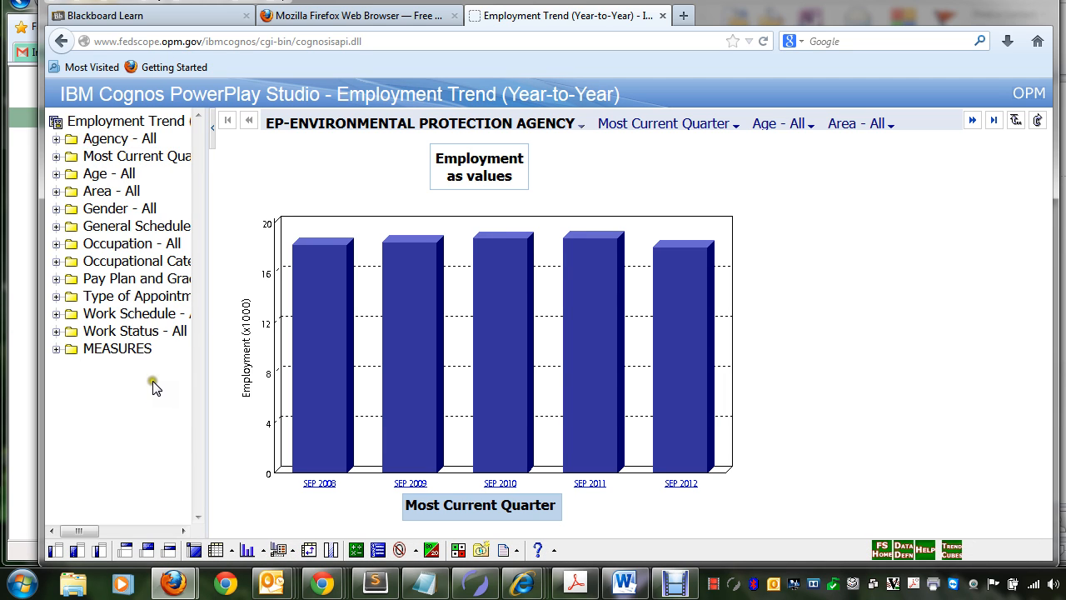
right_click(96, 178)
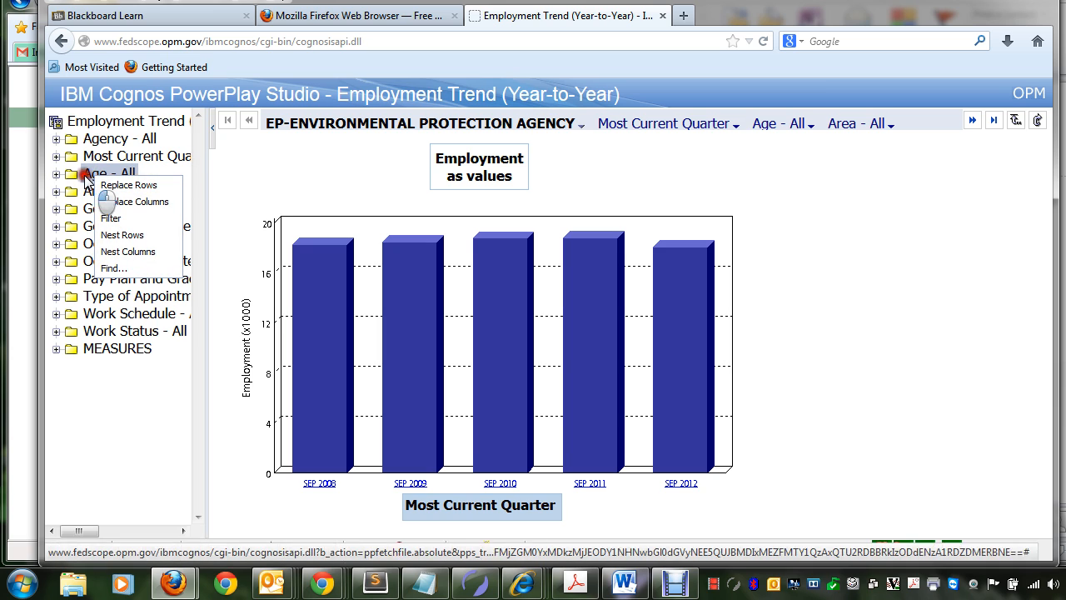
click(87, 173)
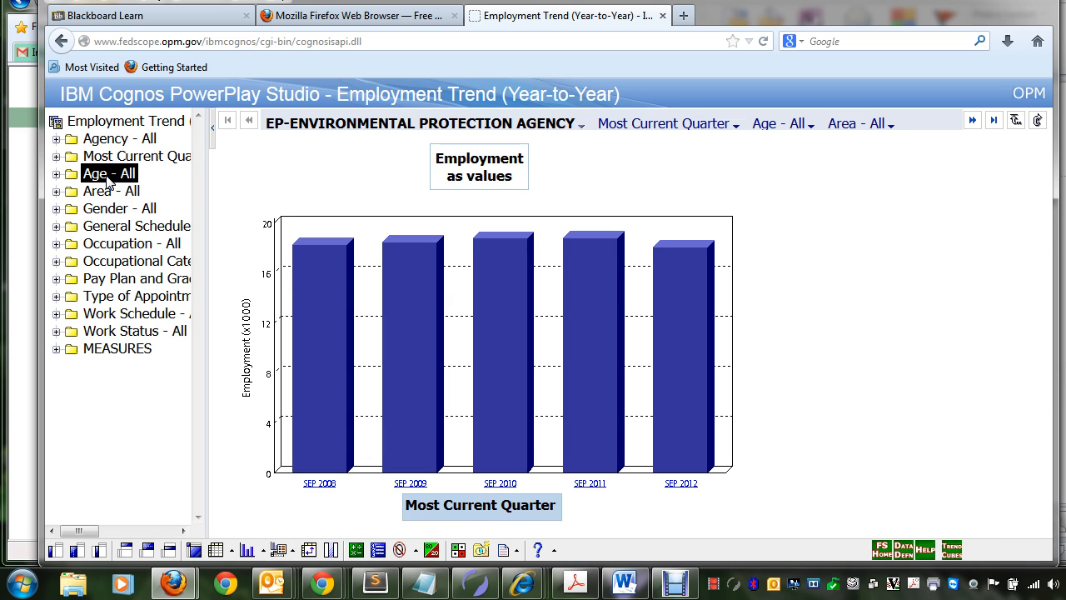
right_click(107, 178)
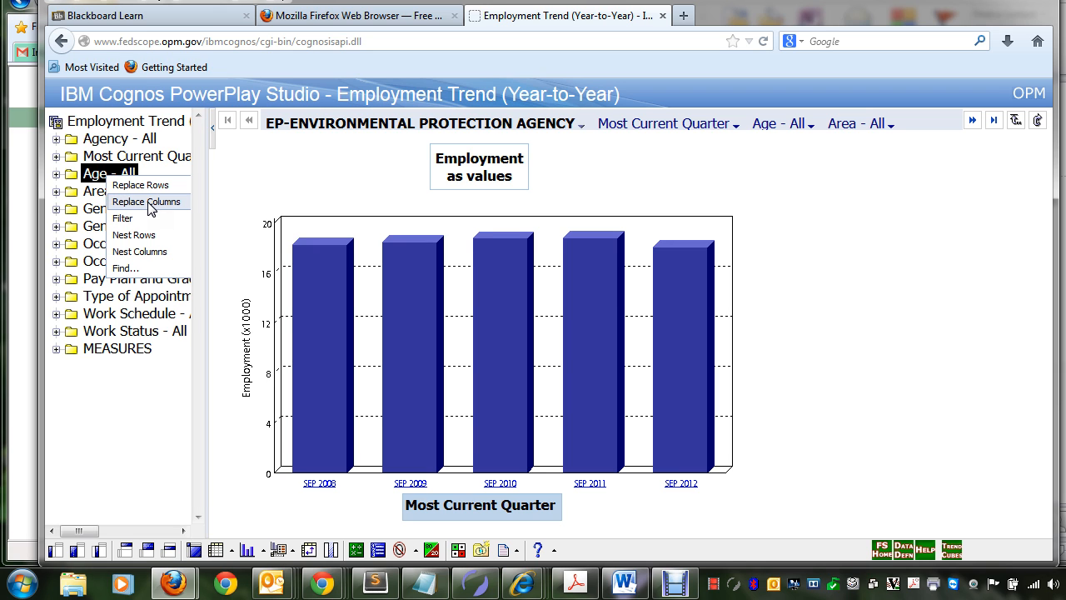
click(149, 207)
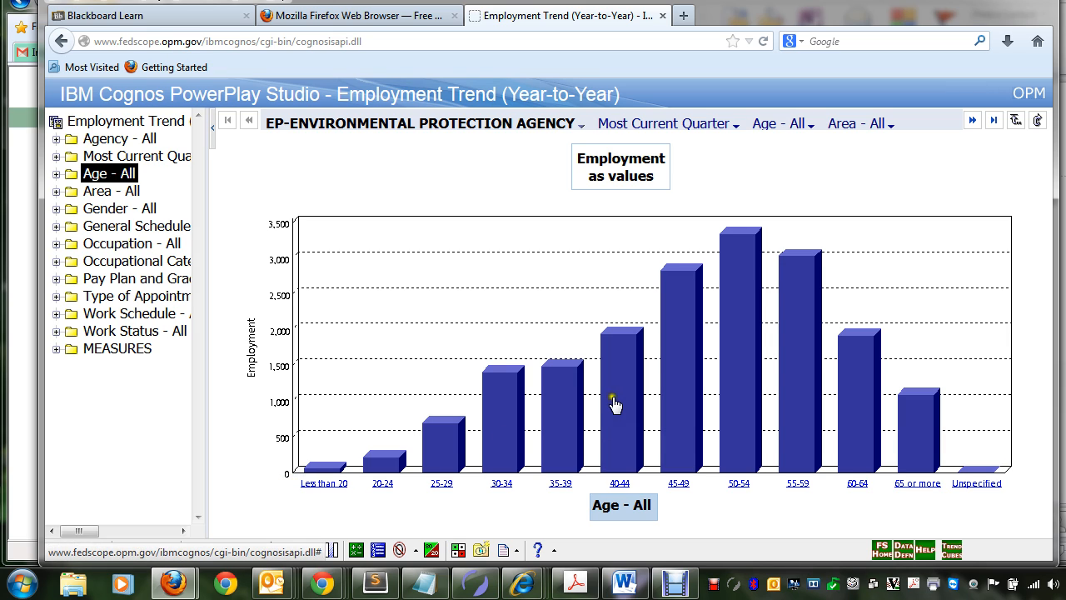
Step: Replace the chart's rows with the Male category of the Gender dimension
click(56, 209)
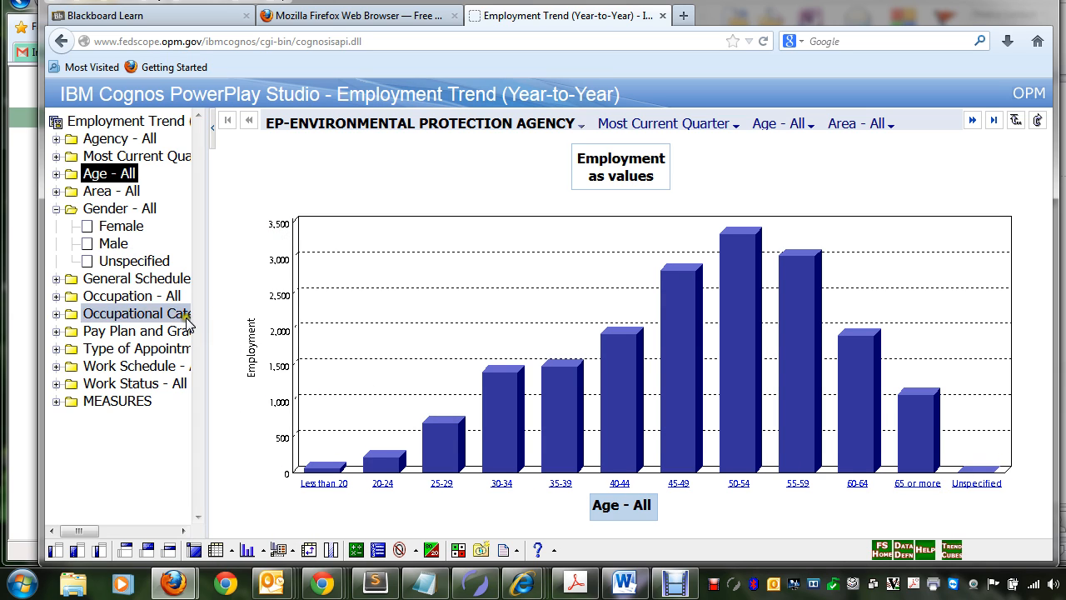
click(114, 244)
right_click(121, 251)
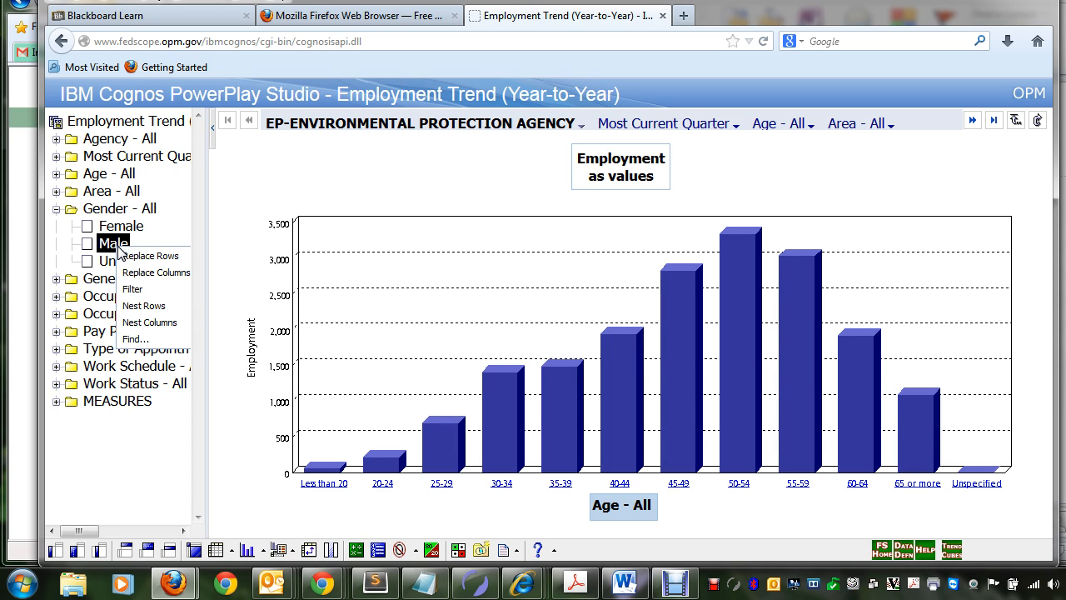
click(168, 258)
click(168, 258)
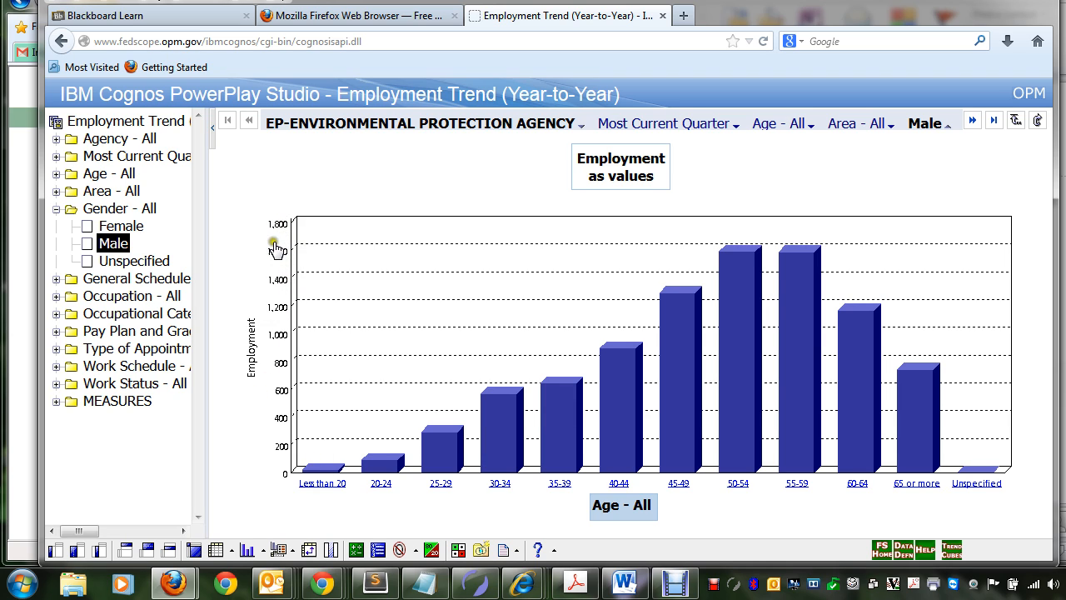
click(929, 123)
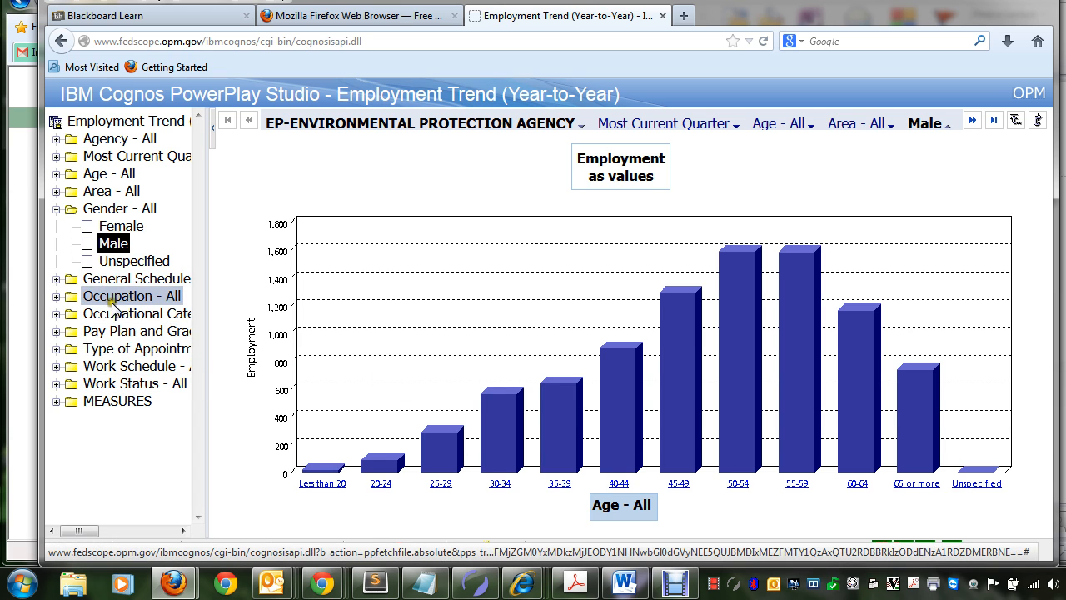
Step: Replace the chart's rows with grade GS-15, found under the Standard GS plans of the Pay Plan and Grade dimension
click(56, 332)
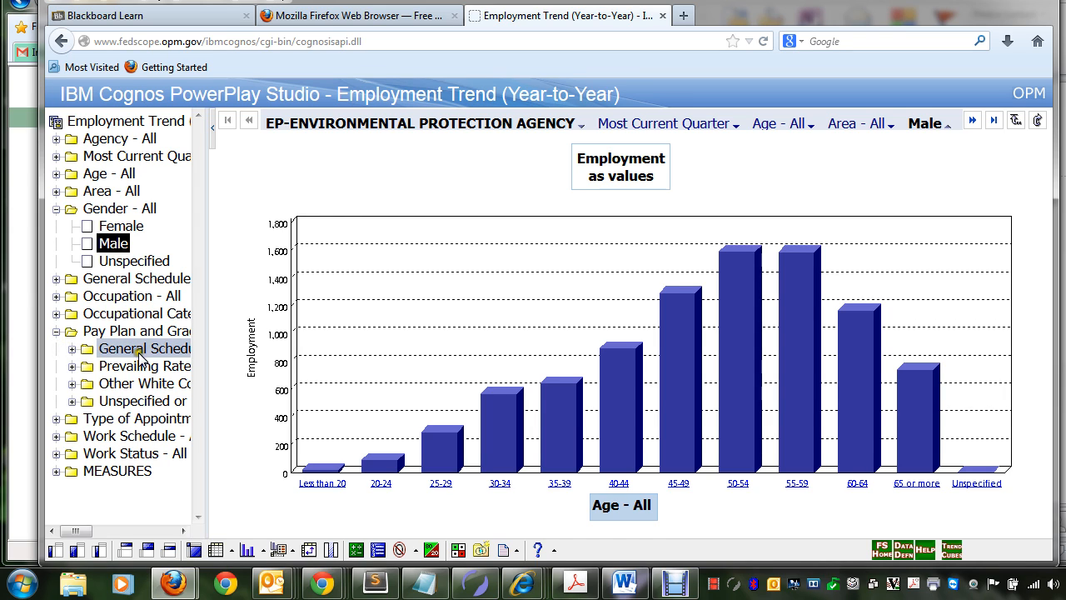
click(72, 349)
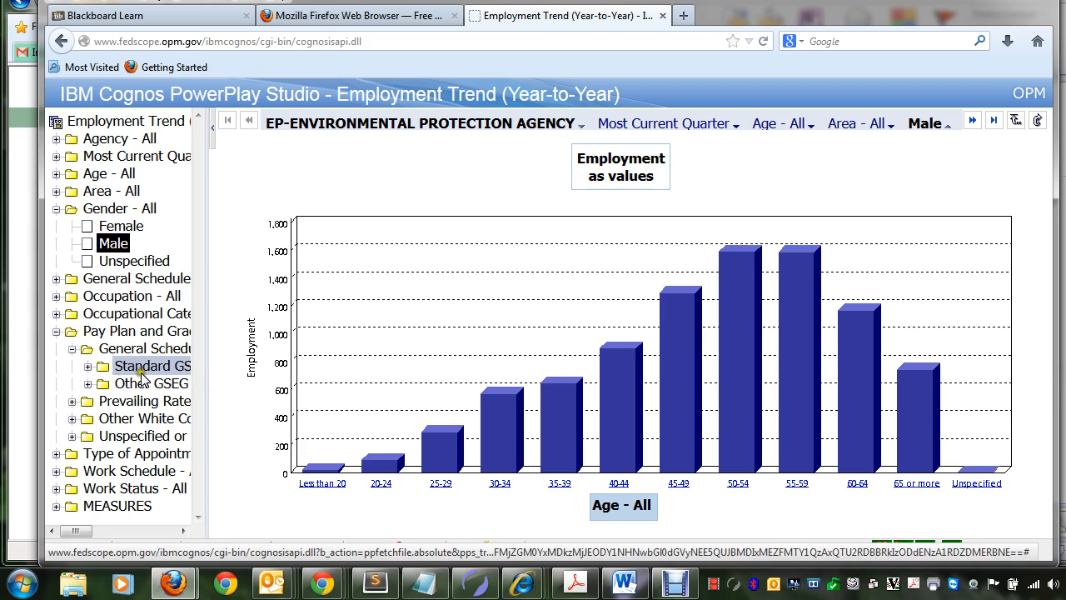
click(88, 367)
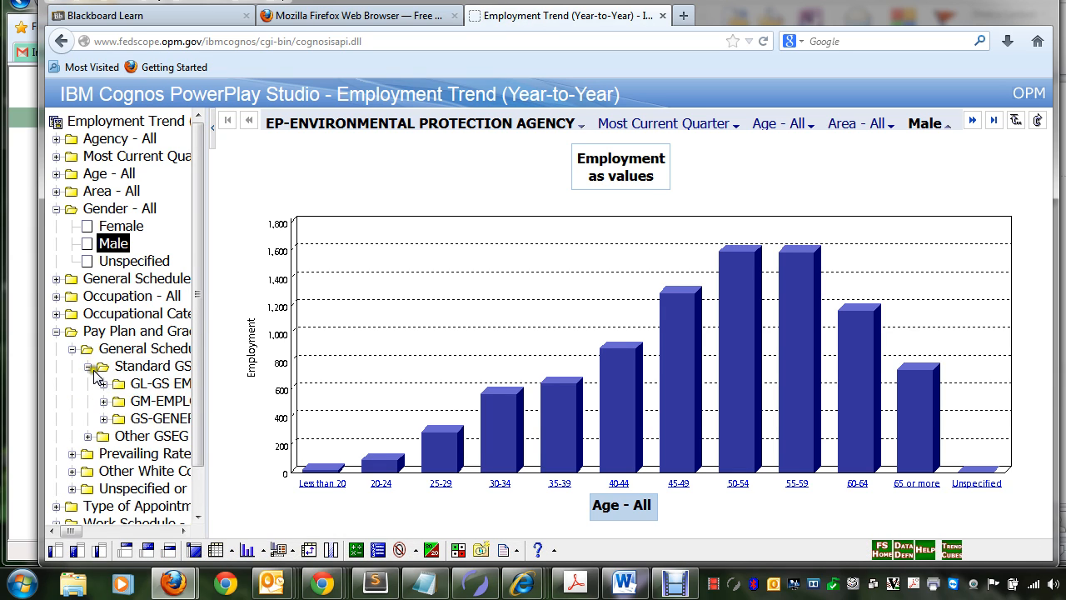
click(105, 419)
drag(197, 309, 193, 439)
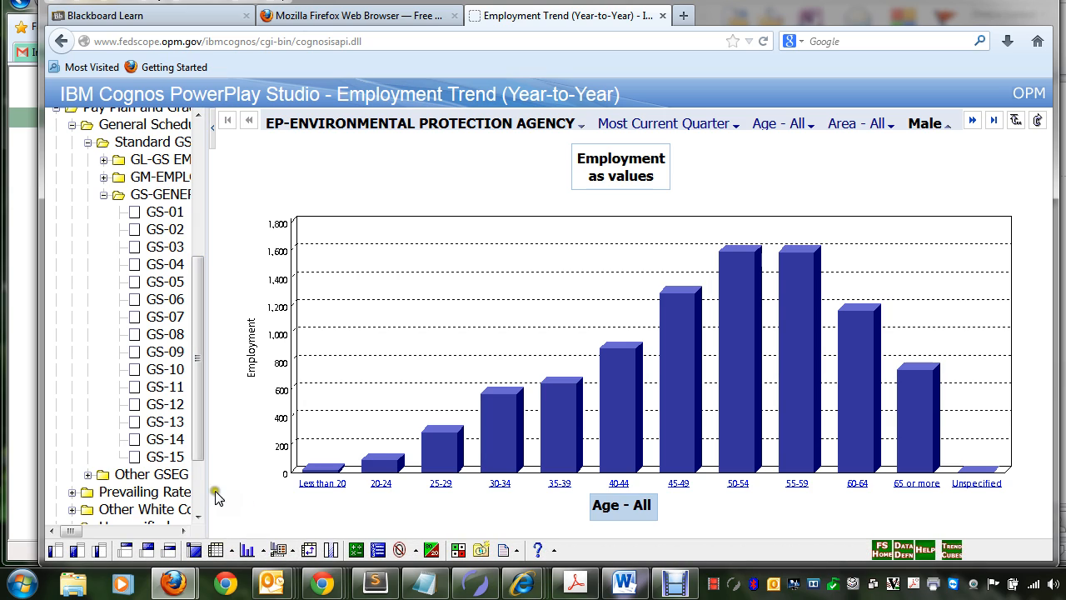
click(161, 460)
scroll(175, 435, down, 2)
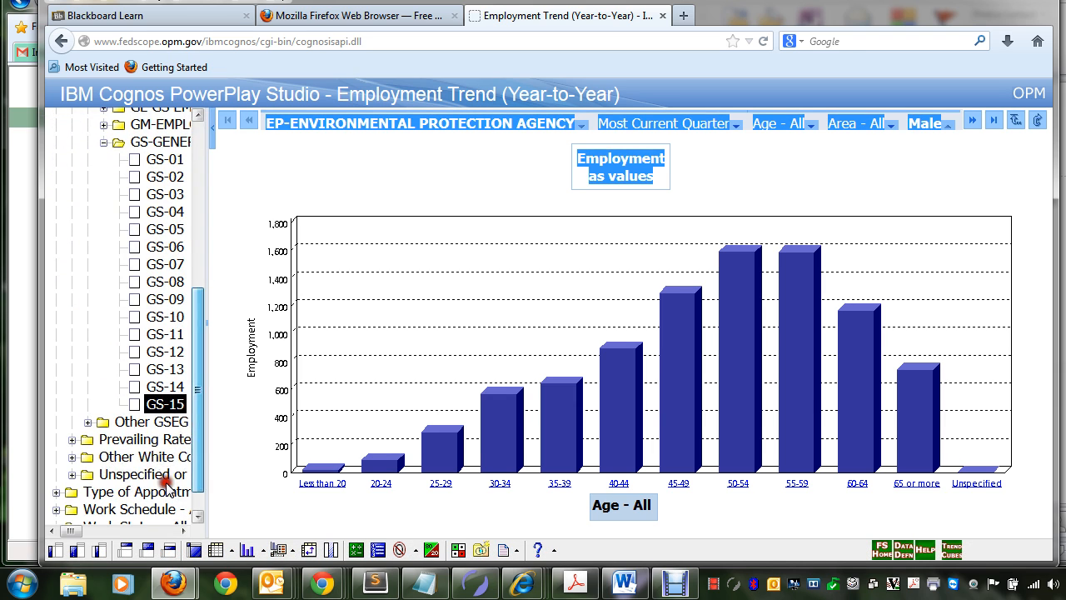
right_click(167, 405)
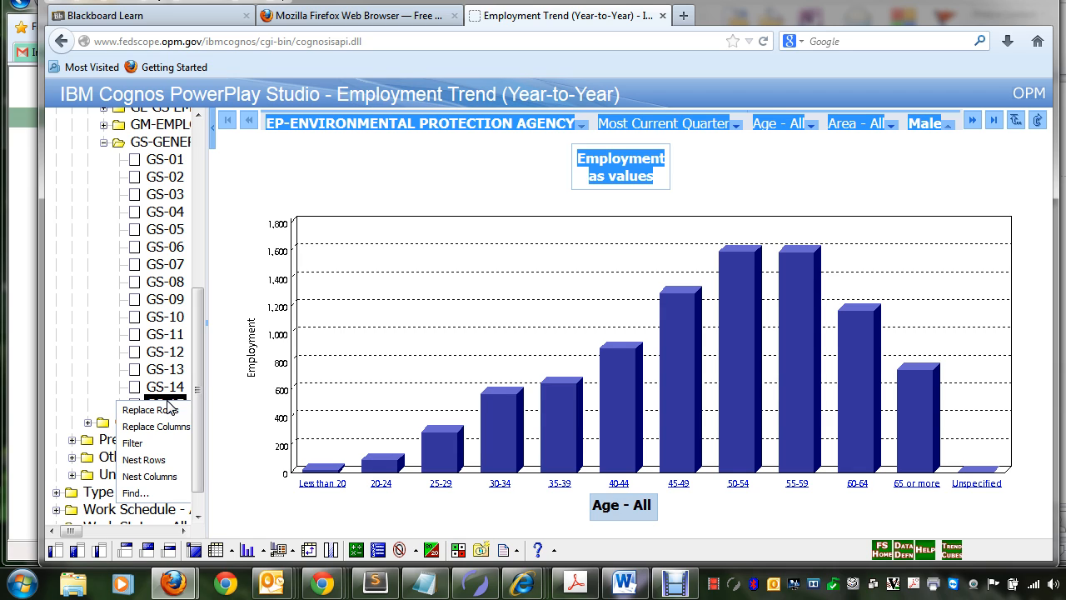
click(164, 408)
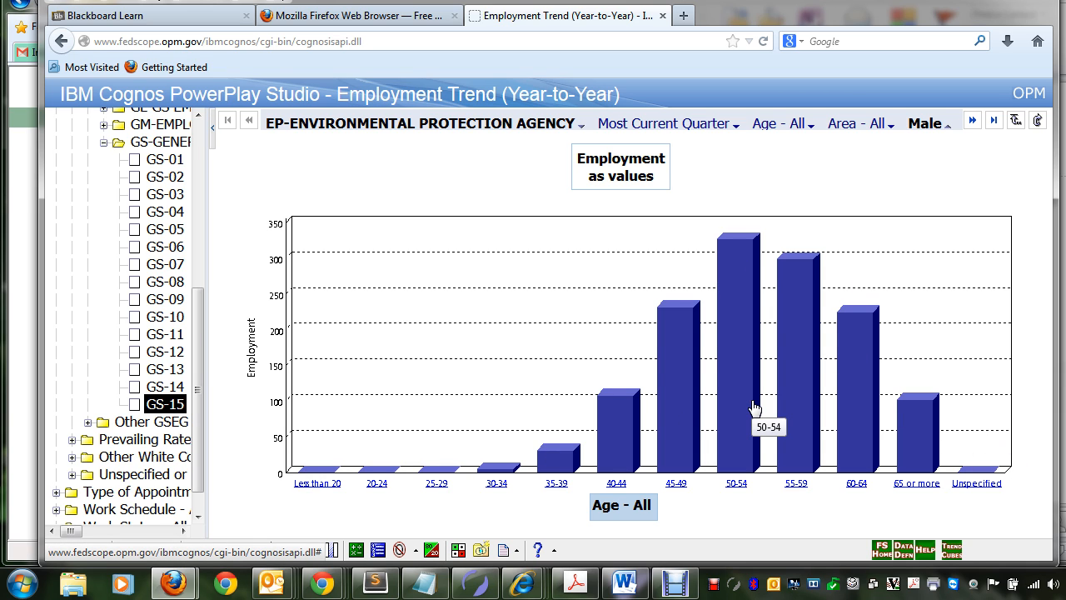
Step: Examine the file export options for the chart, such as PDF, CSV and Excel, and dismiss them
drag(533, 3, 506, 1)
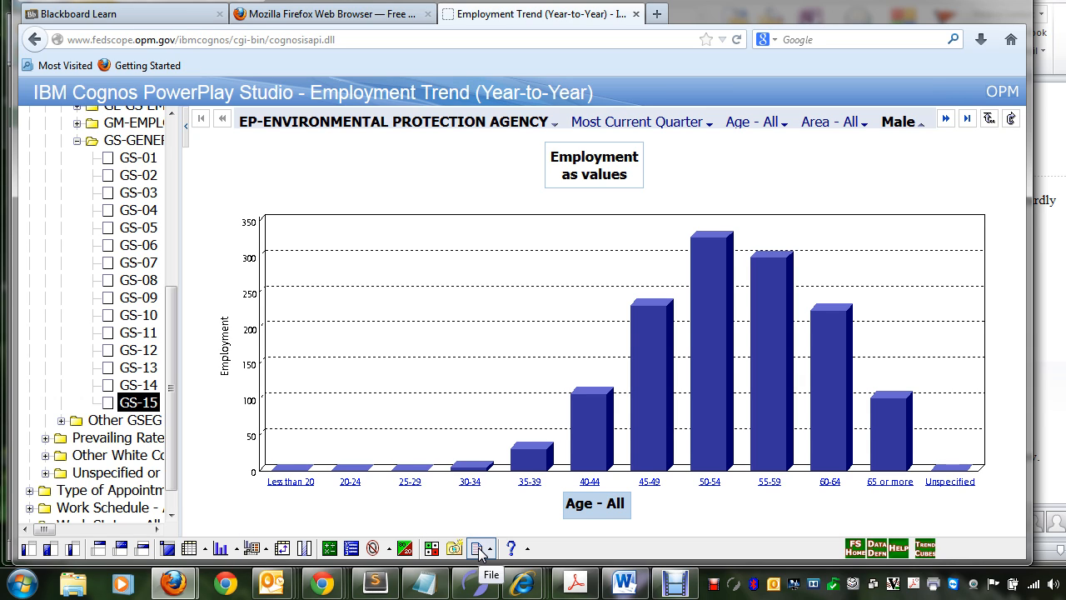
click(479, 550)
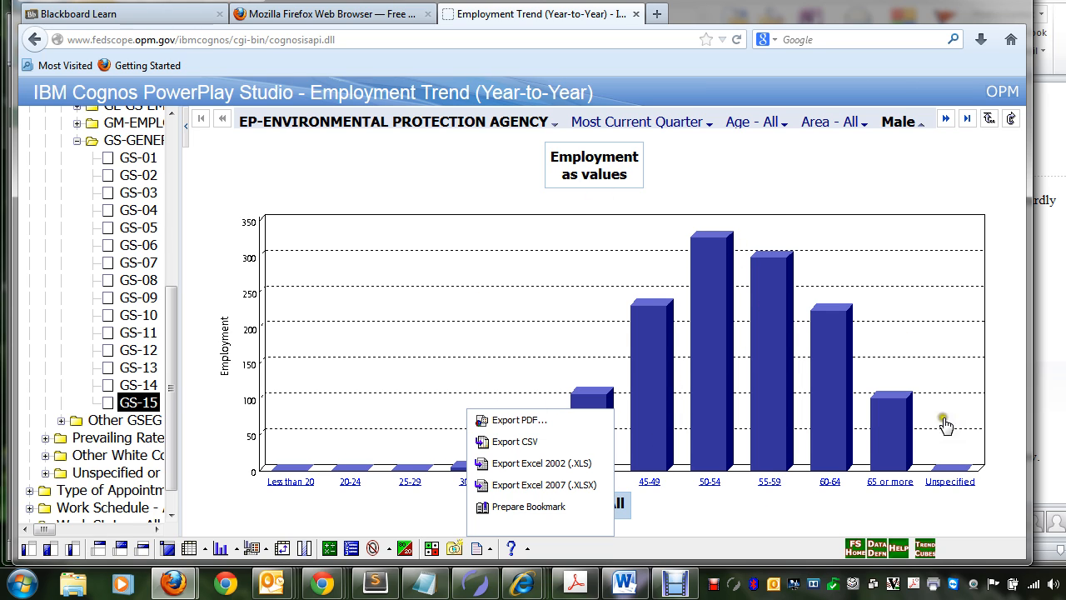
mouse_move(700, 2)
mouse_down()
mouse_move(685, 3)
mouse_move(695, 3)
mouse_up()
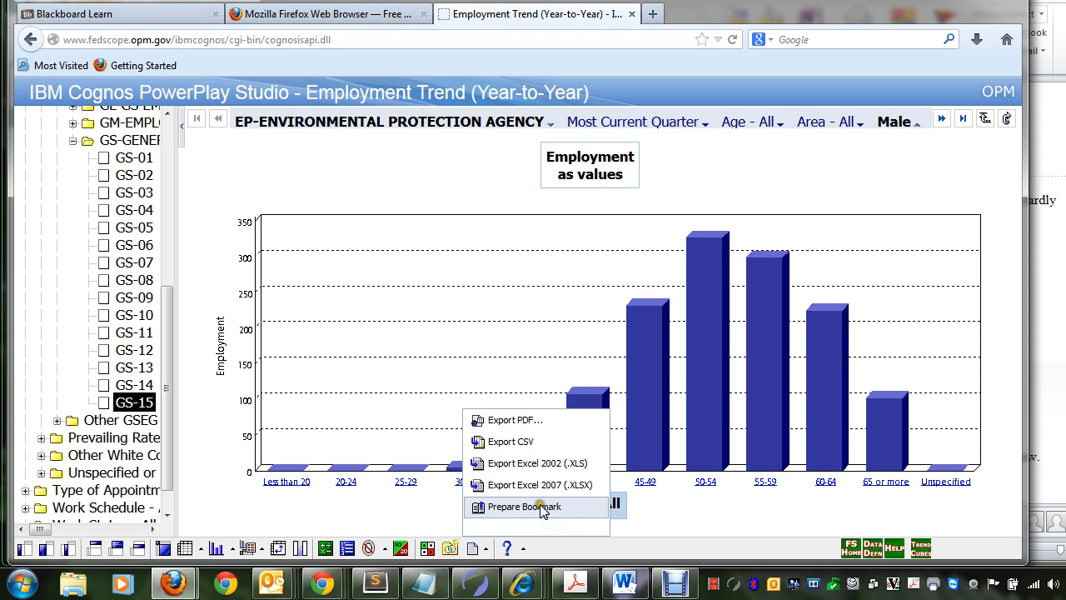
click(509, 421)
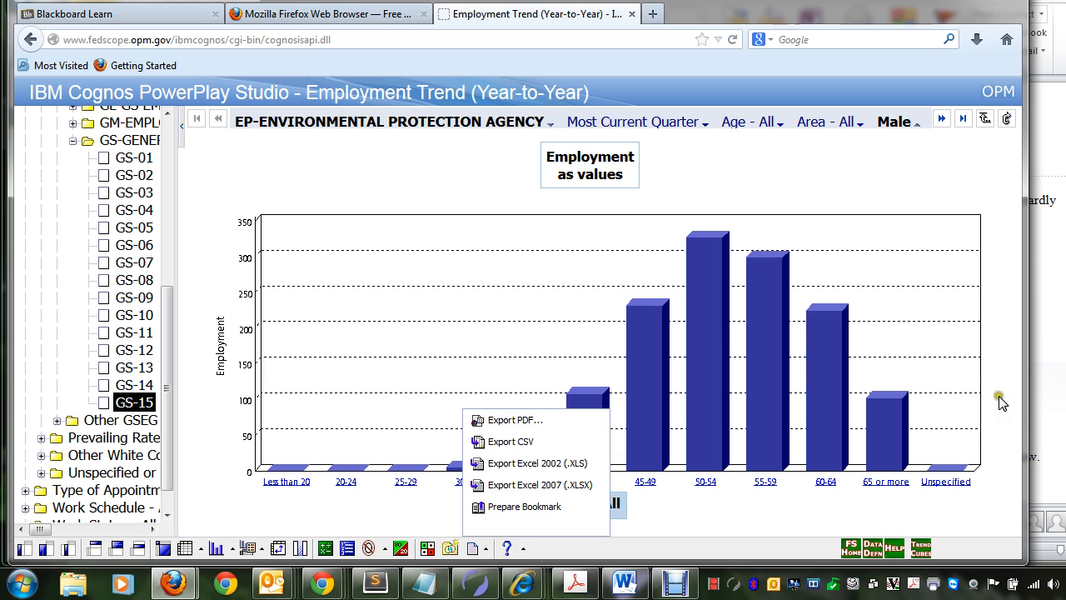
click(712, 525)
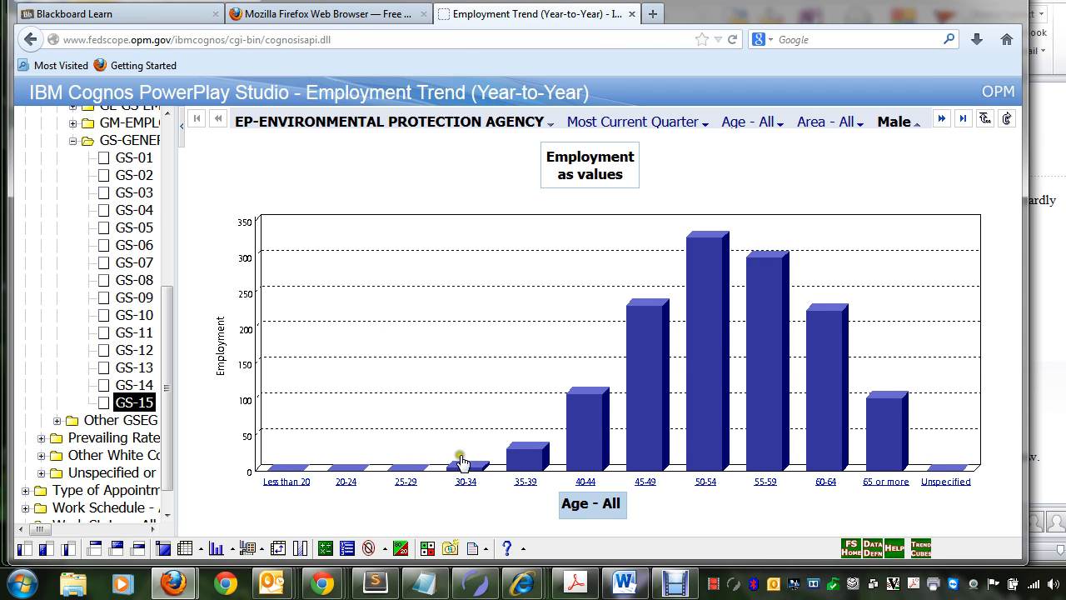
Step: Return to the FedScope home page and switch to Debut Video Capture Software
click(851, 549)
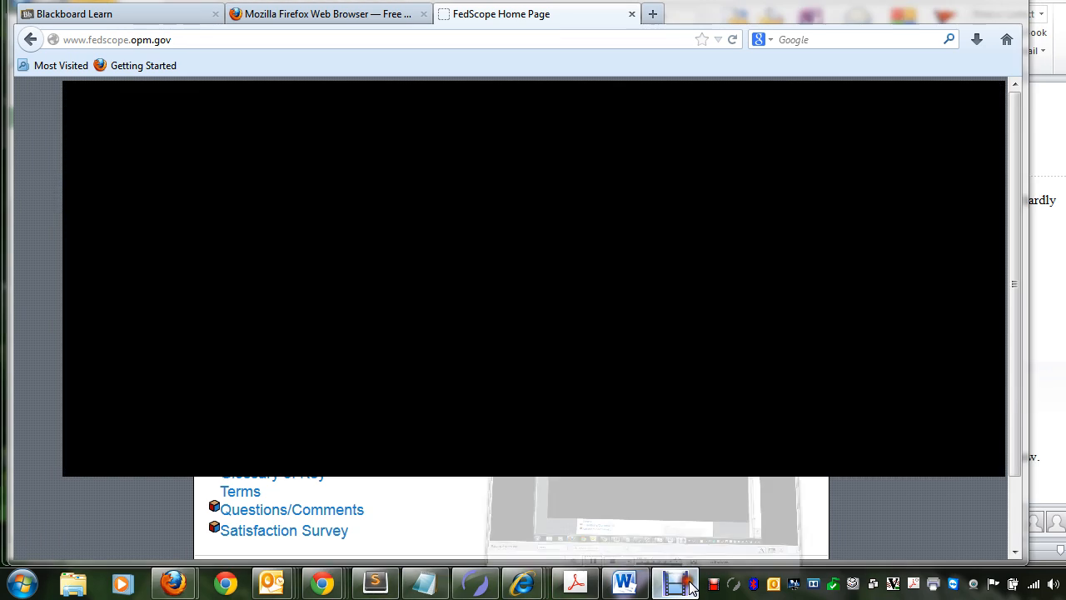
click(675, 582)
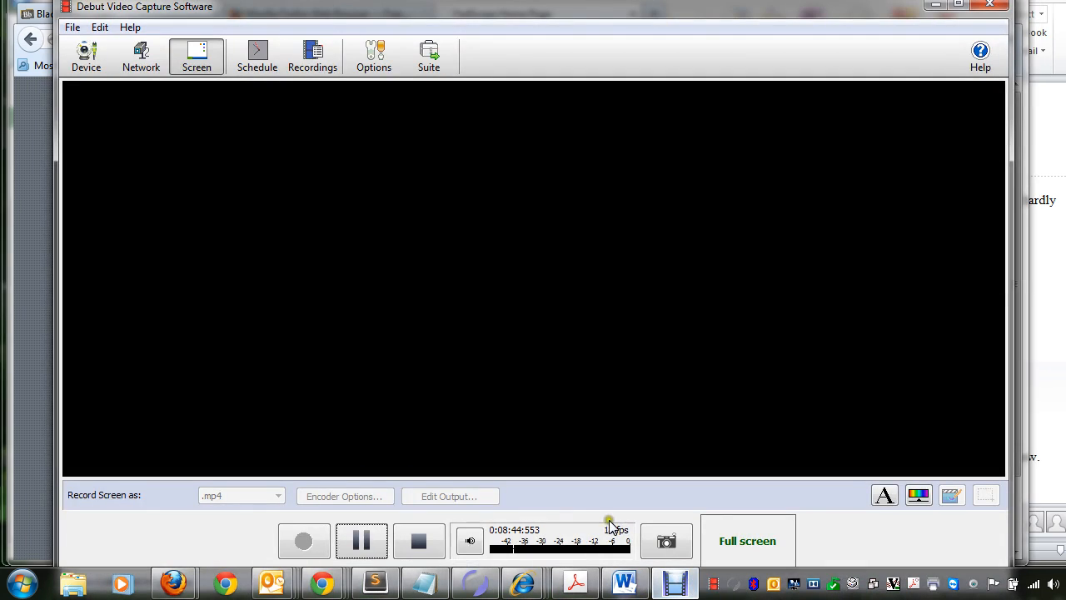